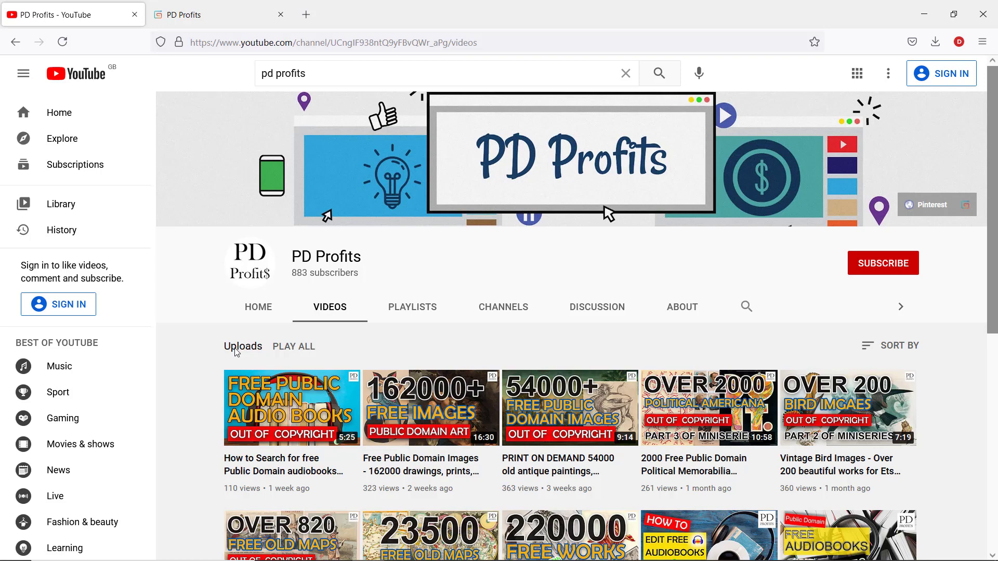
{"action": "scroll", "coordinate": [236, 353], "scroll_direction": "down", "scroll_amount": 1}
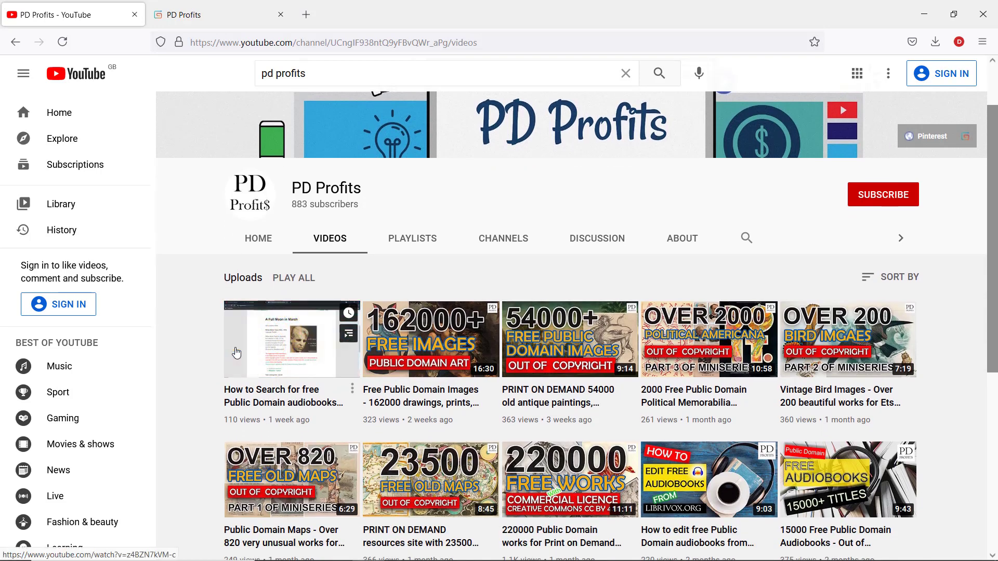
{"action": "scroll", "coordinate": [191, 349], "scroll_direction": "up", "scroll_amount": 1}
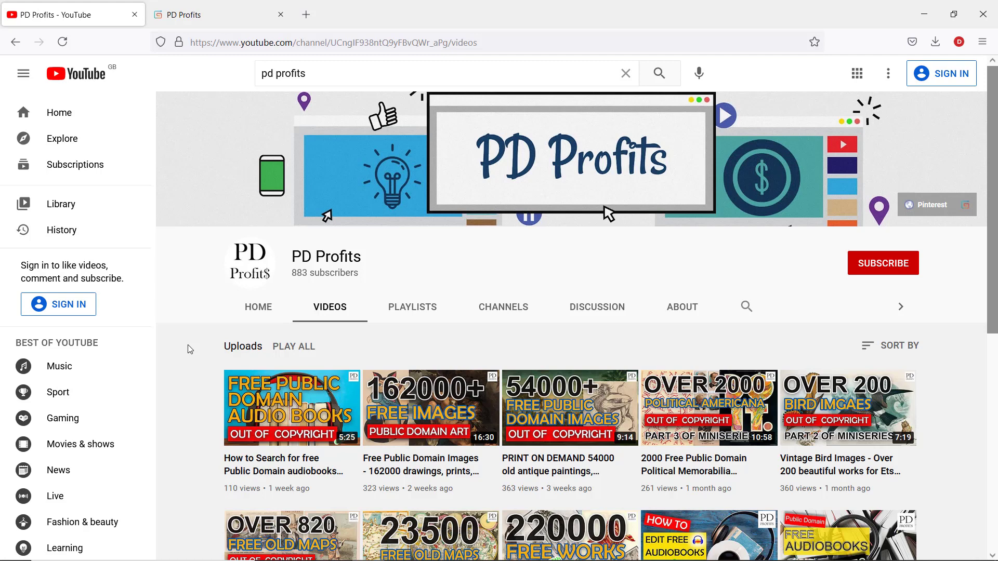
Step: Switch to the Creative Fabrica site and open its Free Fonts page from the freebies
{"action": "key", "text": "ctrl+Tab"}
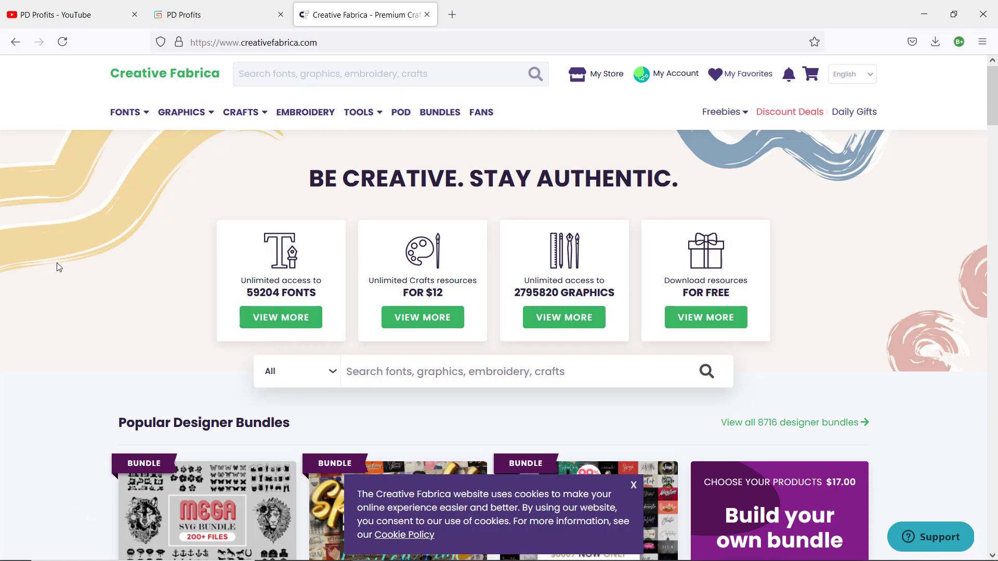
{"action": "scroll", "coordinate": [65, 270], "scroll_direction": "down", "scroll_amount": 1}
{"action": "scroll", "coordinate": [68, 270], "scroll_direction": "up", "scroll_amount": 1}
{"action": "scroll", "coordinate": [32, 264], "scroll_direction": "down", "scroll_amount": 1}
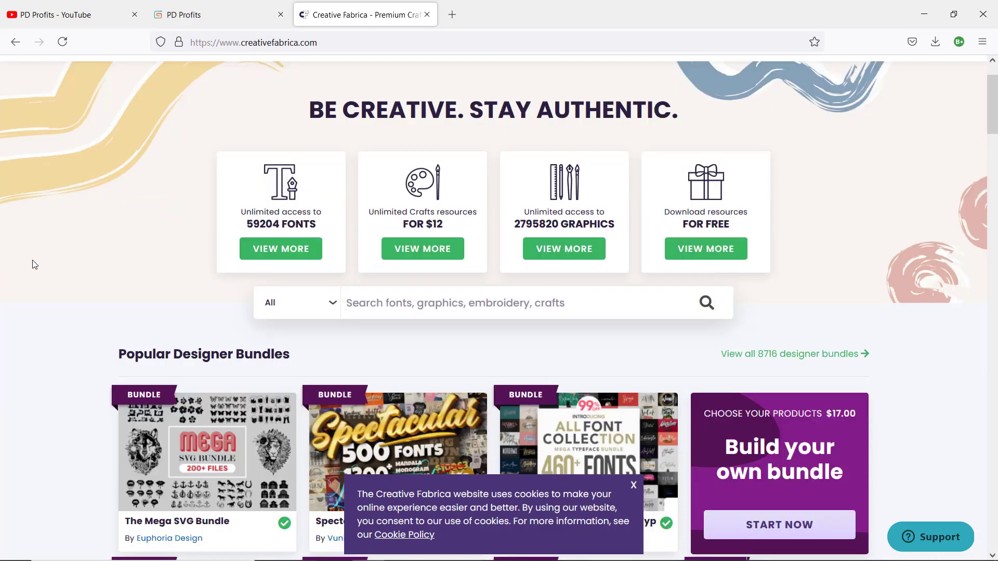
{"action": "scroll", "coordinate": [32, 264], "scroll_direction": "up", "scroll_amount": 1}
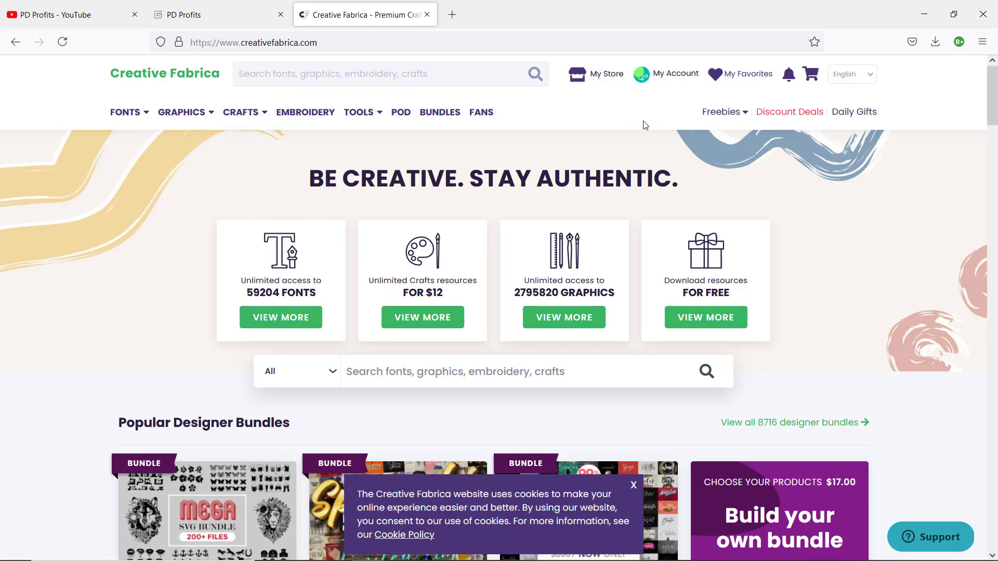
{"action": "mouse_move", "coordinate": [715, 122]}
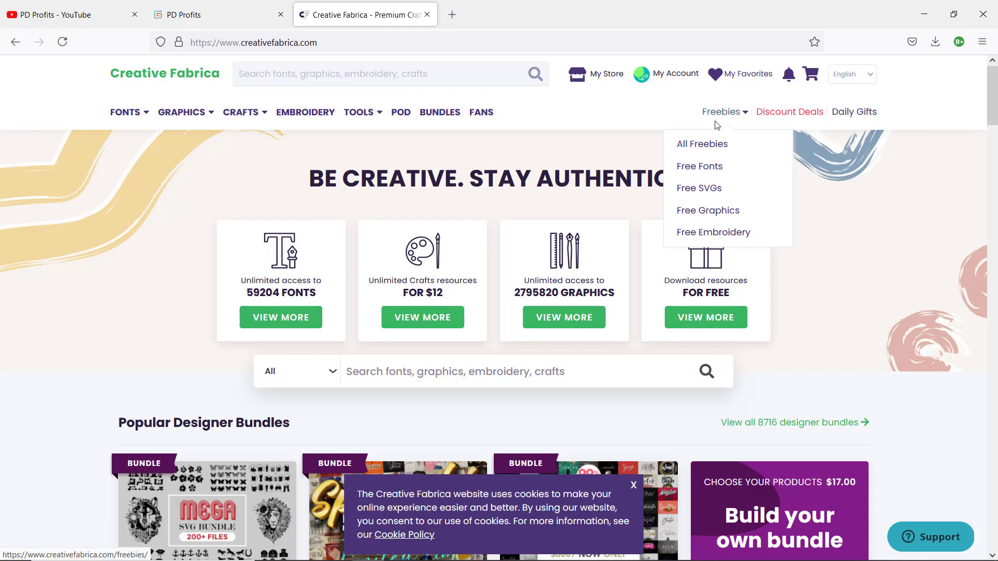
{"action": "left_click", "coordinate": [705, 170]}
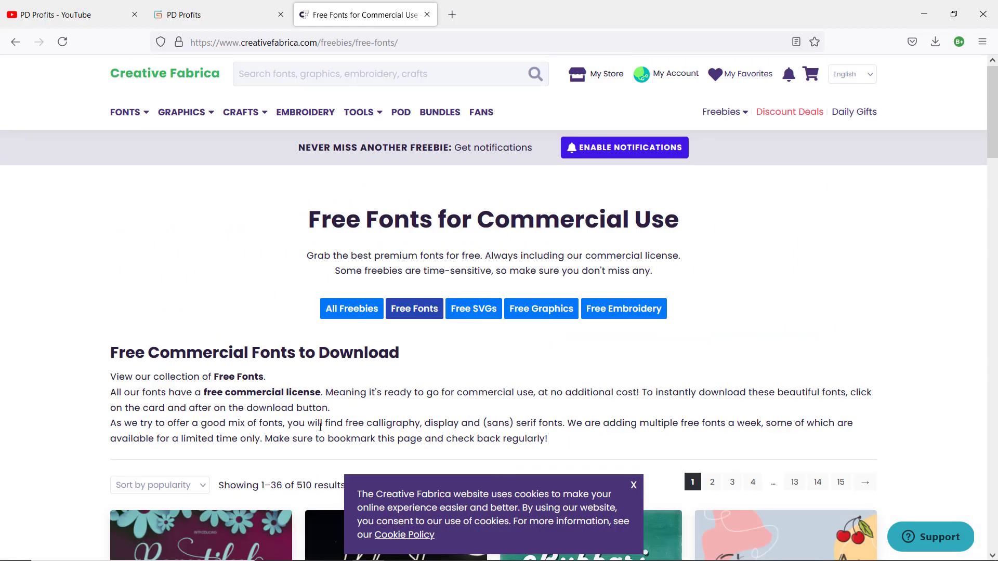
Step: Look through the free commercial fonts and open the product page of the Beautiful font
{"action": "scroll", "coordinate": [314, 408], "scroll_direction": "down", "scroll_amount": 1}
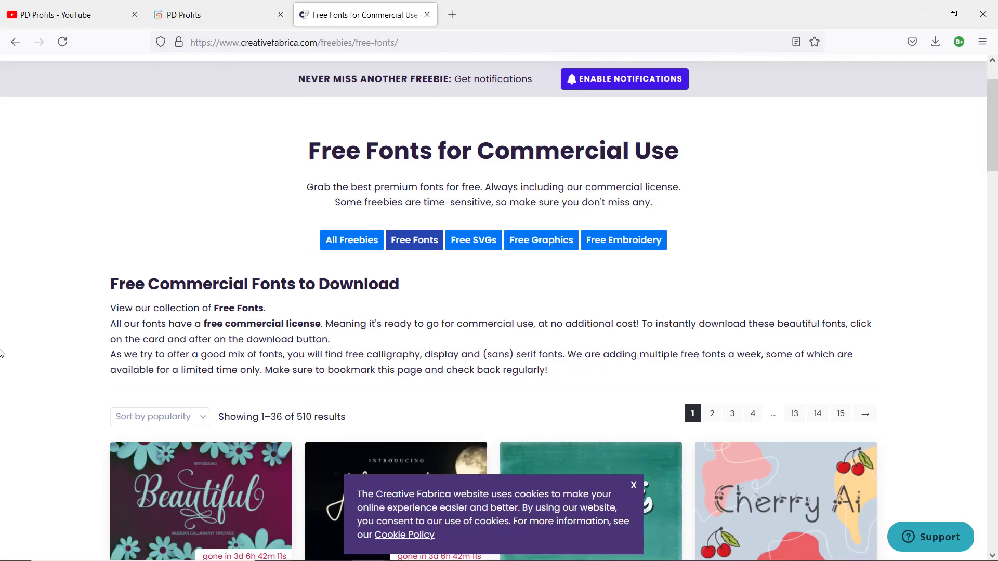
{"action": "scroll", "coordinate": [106, 349], "scroll_direction": "up", "scroll_amount": 1}
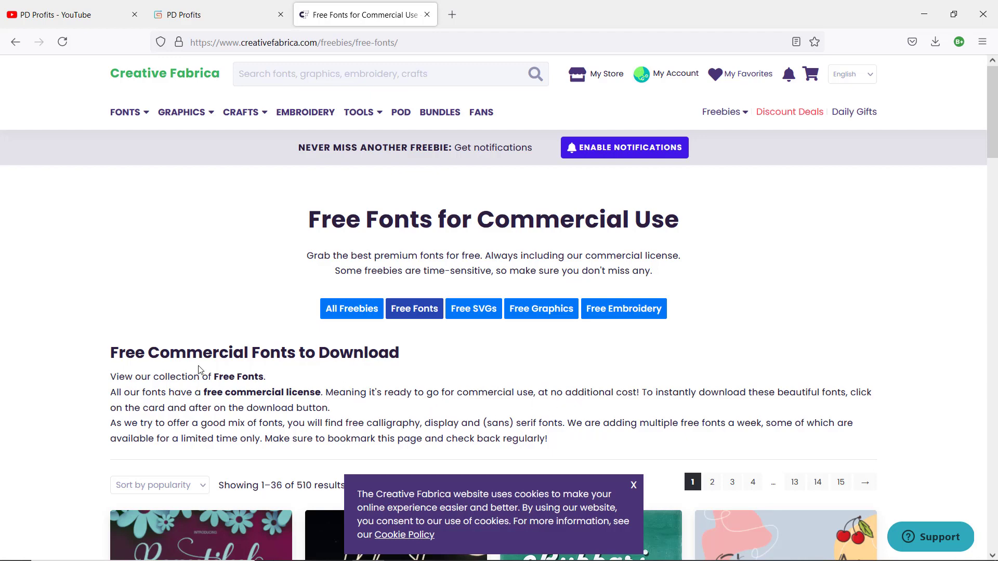
{"action": "scroll", "coordinate": [176, 363], "scroll_direction": "down", "scroll_amount": 3}
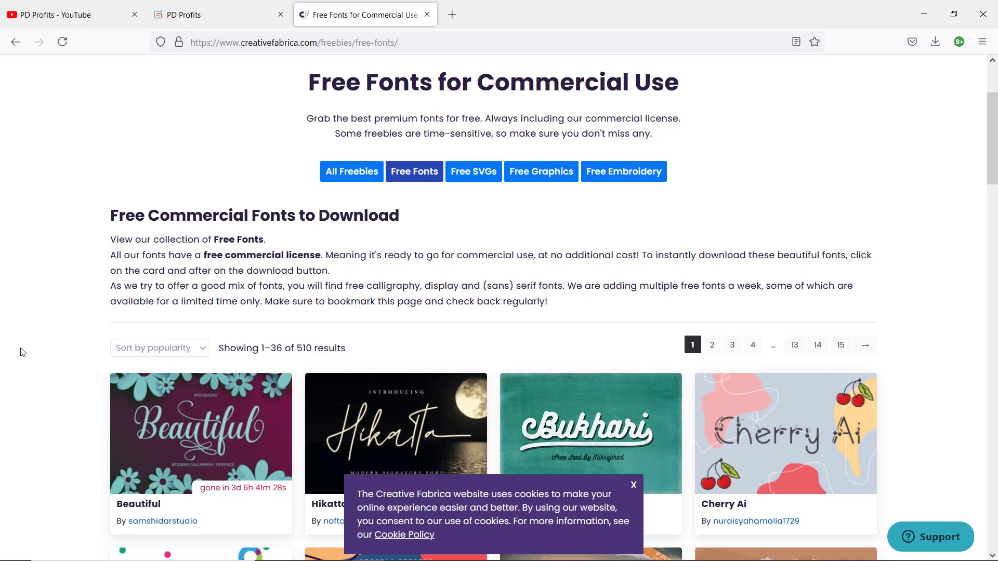
{"action": "scroll", "coordinate": [22, 353], "scroll_direction": "down", "scroll_amount": 1}
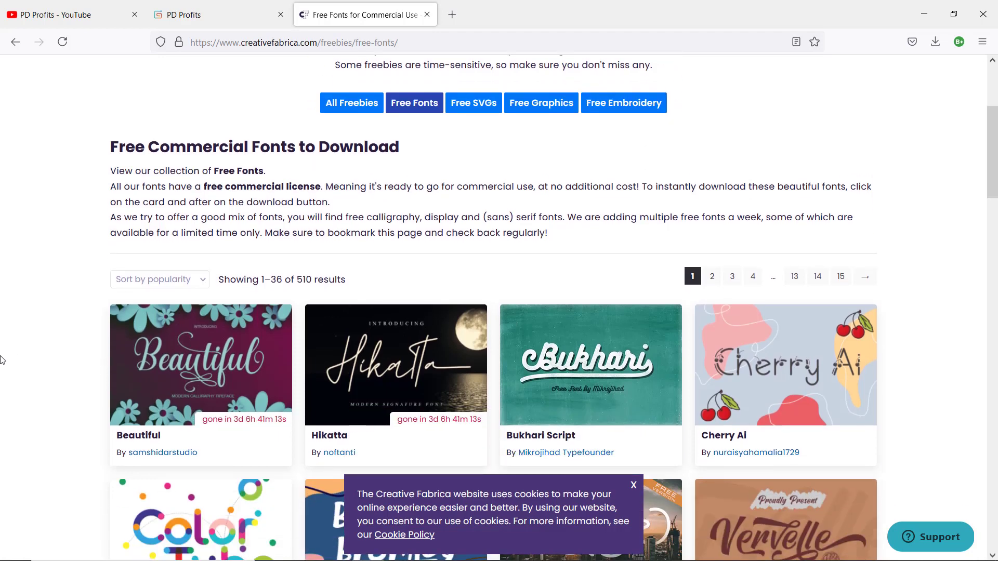
{"action": "scroll", "coordinate": [2, 343], "scroll_direction": "up", "scroll_amount": 1}
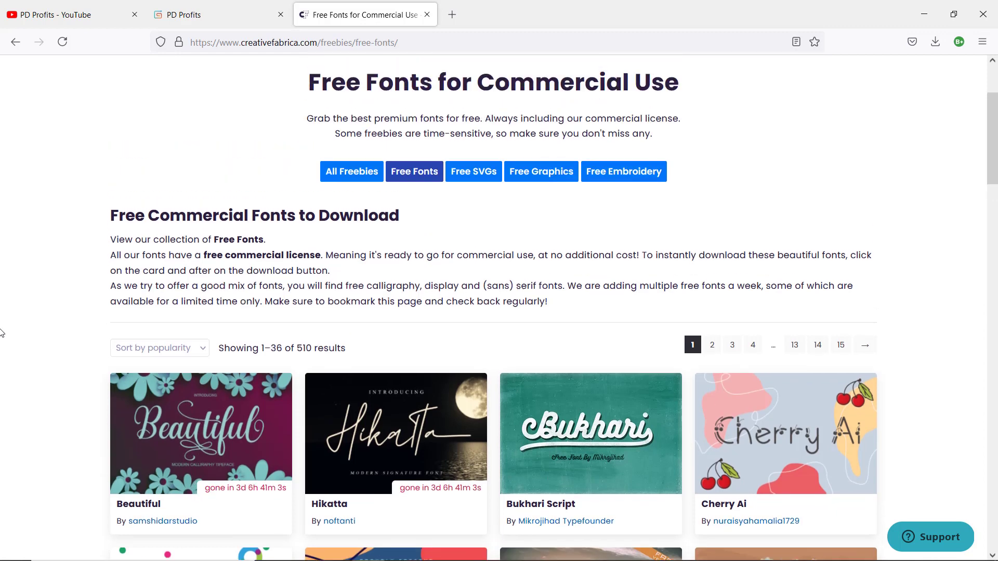
{"action": "scroll", "coordinate": [2, 335], "scroll_direction": "down", "scroll_amount": 2}
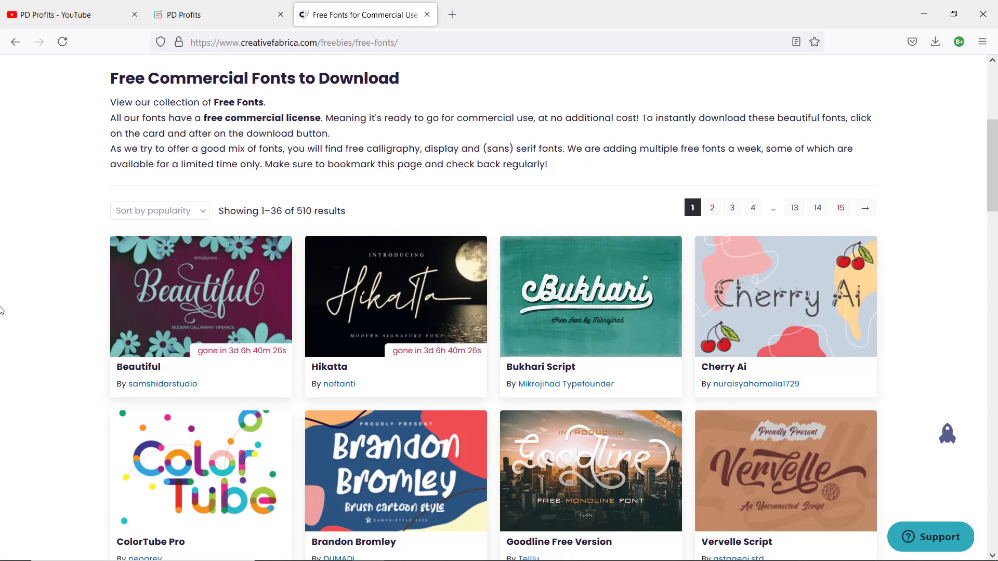
{"action": "left_click", "coordinate": [177, 307]}
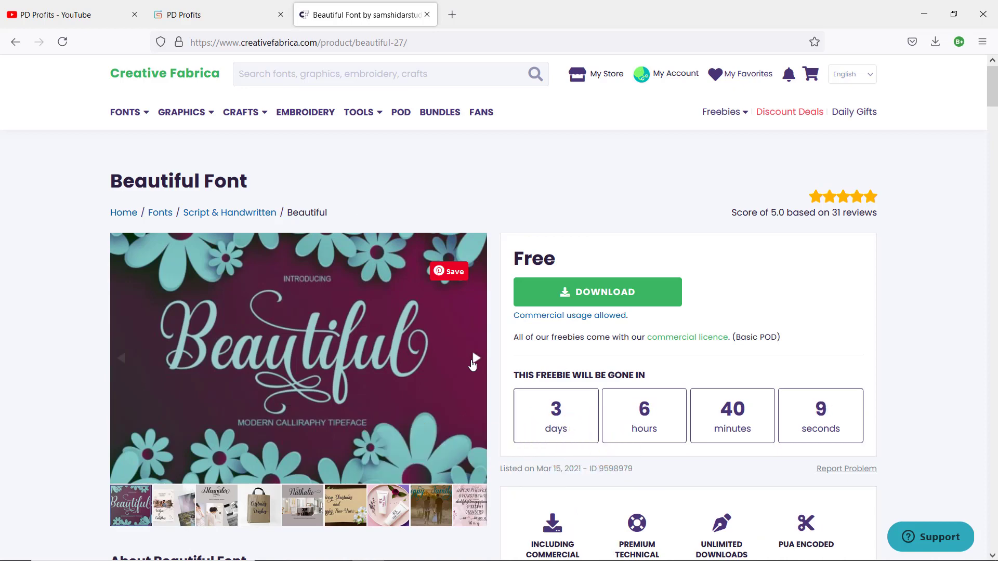
Step: Page through the sample images of the Beautiful font in its preview gallery
{"action": "left_click", "coordinate": [474, 359]}
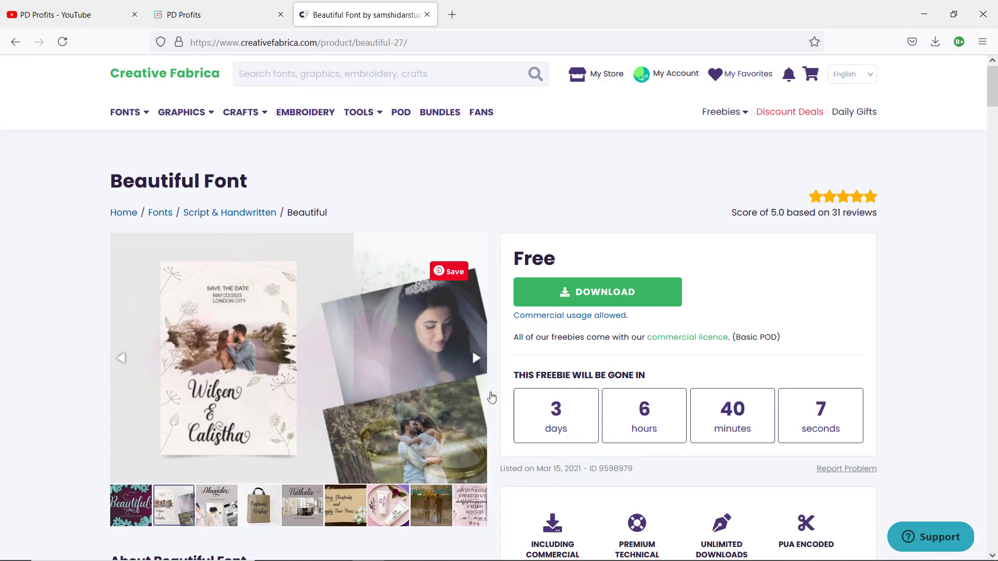
{"action": "left_click", "coordinate": [476, 358]}
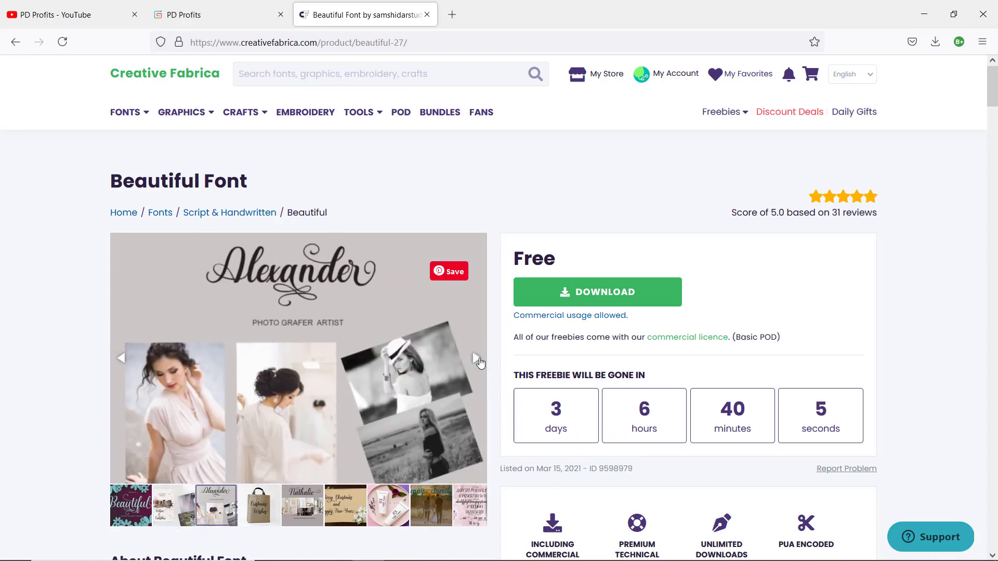
{"action": "left_click", "coordinate": [464, 505]}
{"action": "left_click", "coordinate": [247, 512]}
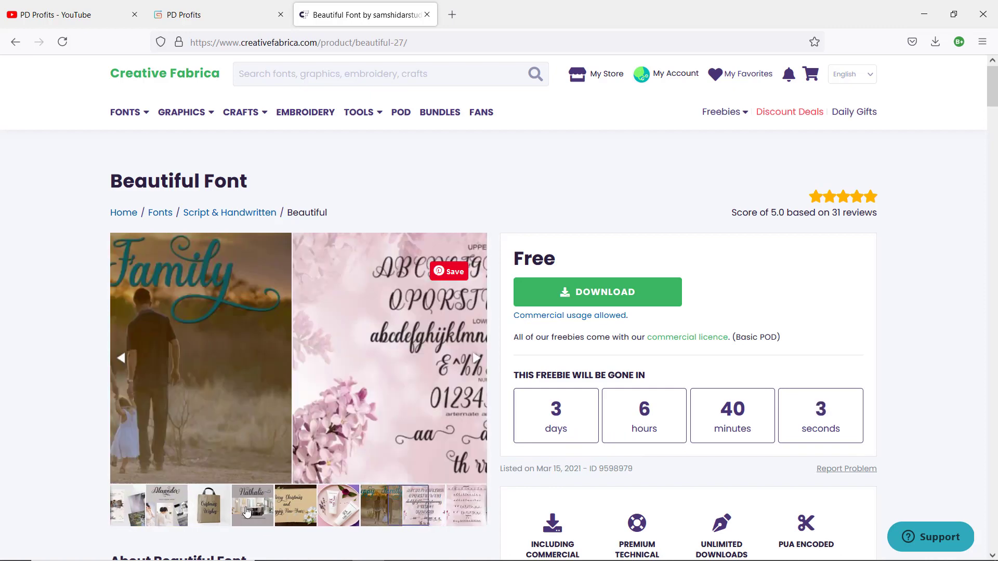
{"action": "left_click", "coordinate": [477, 365]}
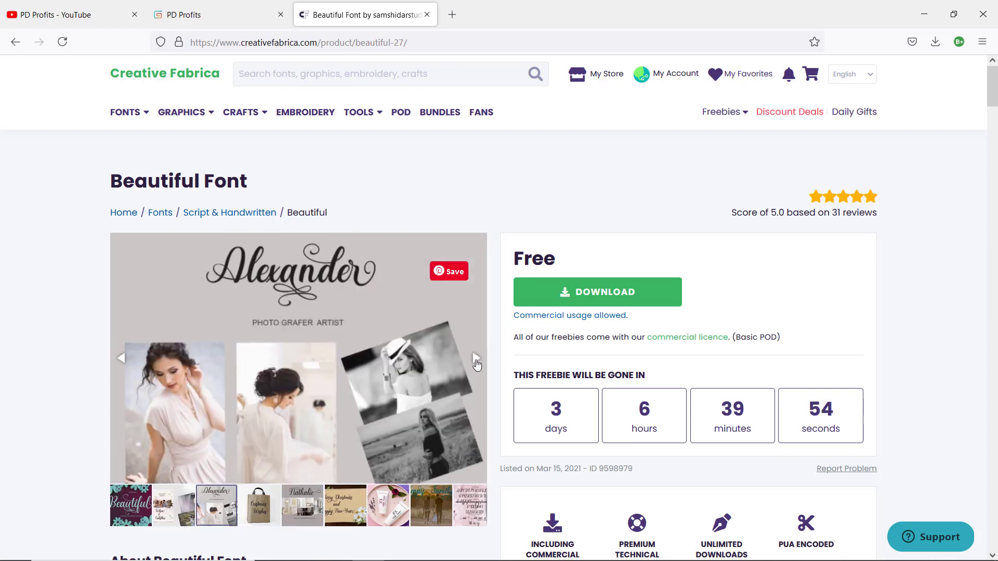
{"action": "left_click", "coordinate": [477, 366]}
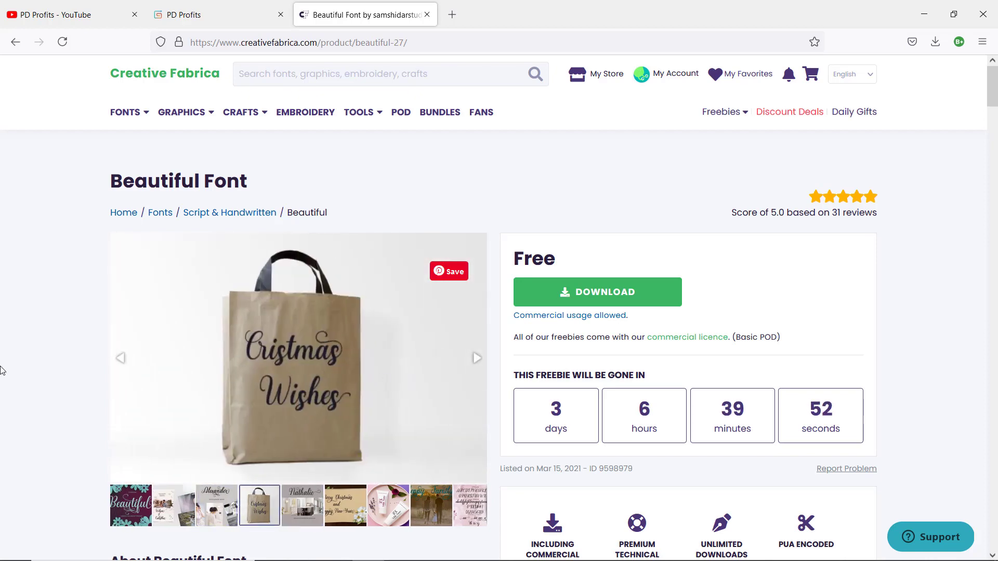
Step: Review the Beautiful font's licence information, description and compatibility list
{"action": "scroll", "coordinate": [7, 407], "scroll_direction": "down", "scroll_amount": 1}
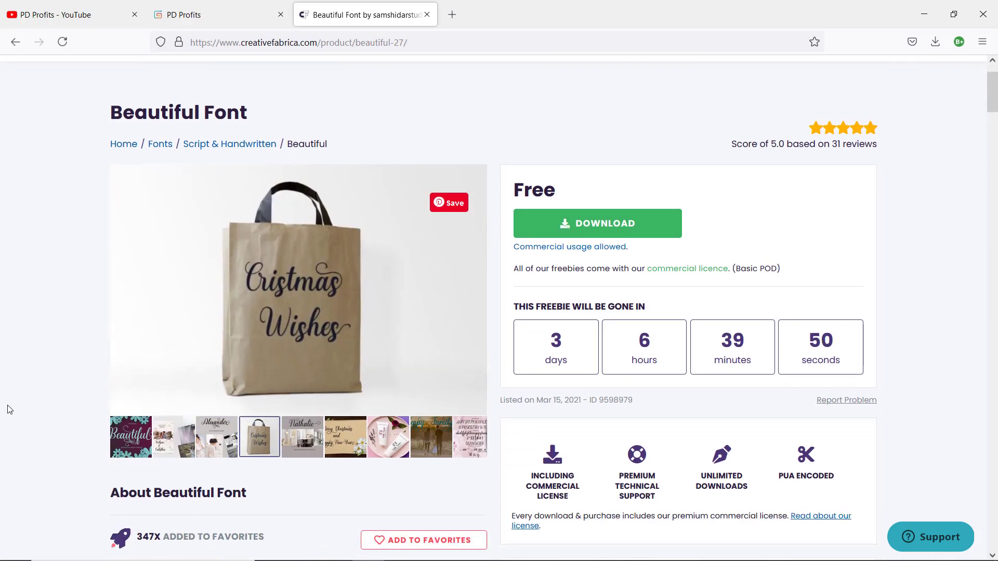
{"action": "scroll", "coordinate": [8, 410], "scroll_direction": "down", "scroll_amount": 2}
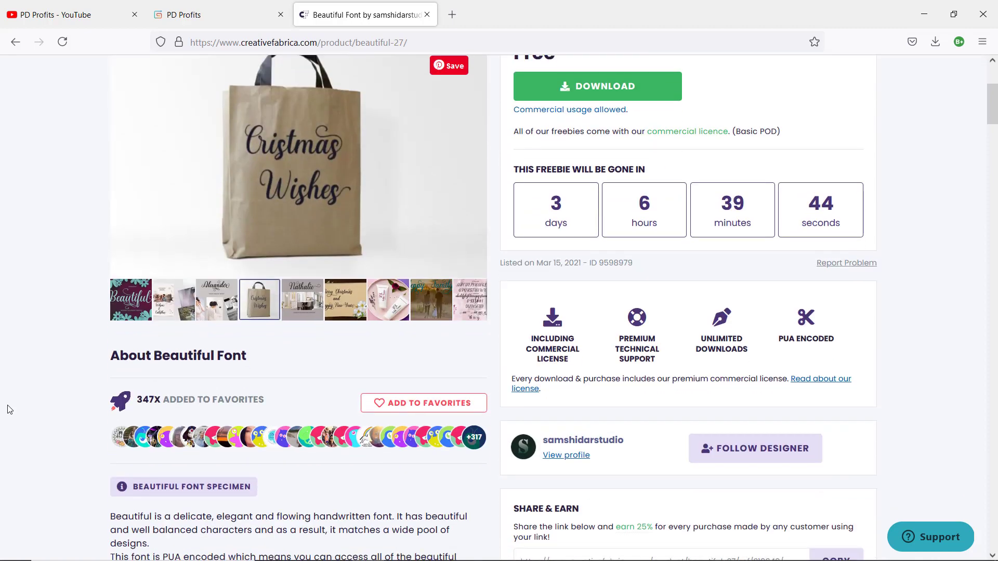
{"action": "scroll", "coordinate": [7, 410], "scroll_direction": "down", "scroll_amount": 1}
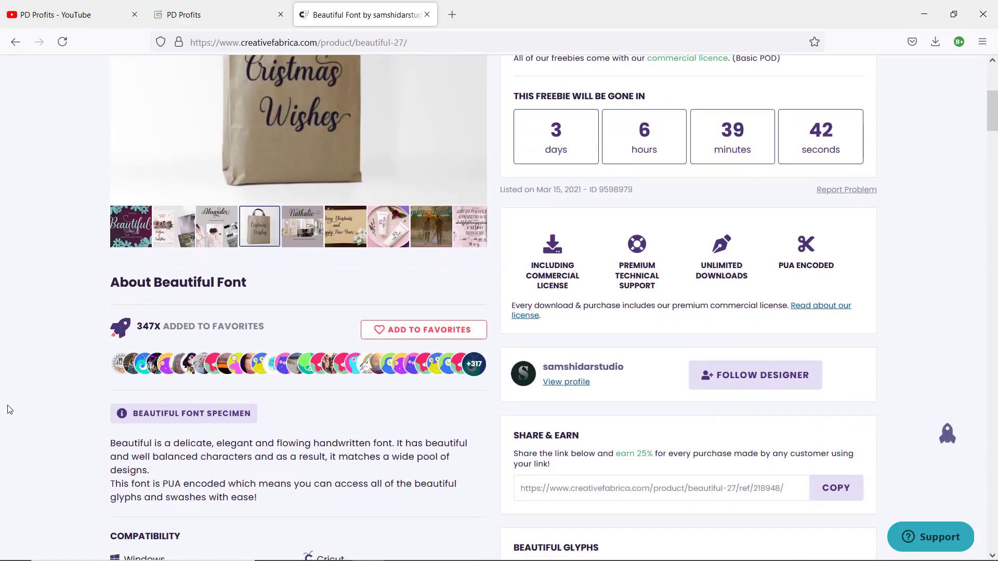
{"action": "scroll", "coordinate": [8, 409], "scroll_direction": "down", "scroll_amount": 1}
{"action": "scroll", "coordinate": [8, 409], "scroll_direction": "down", "scroll_amount": 1}
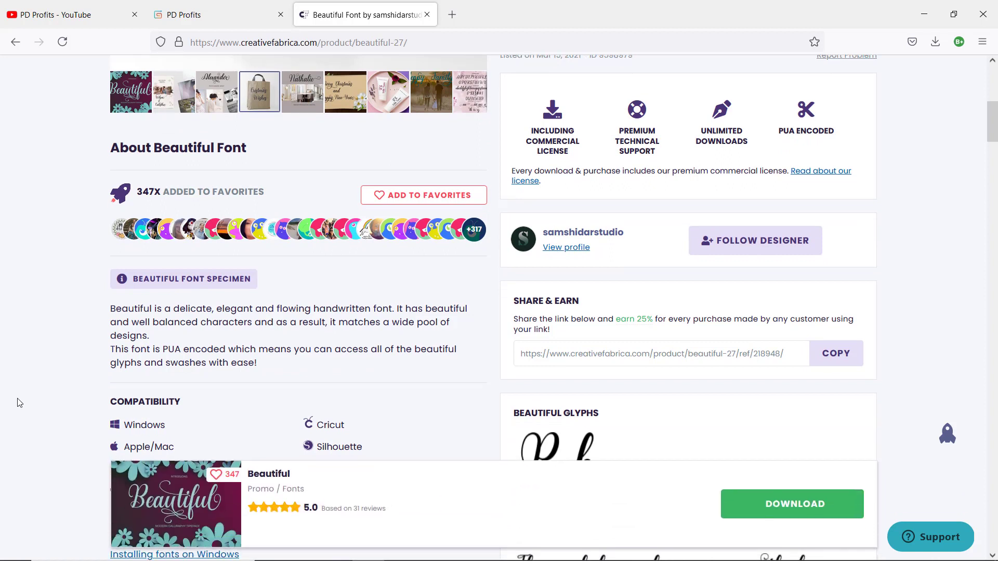
{"action": "scroll", "coordinate": [18, 403], "scroll_direction": "down", "scroll_amount": 1}
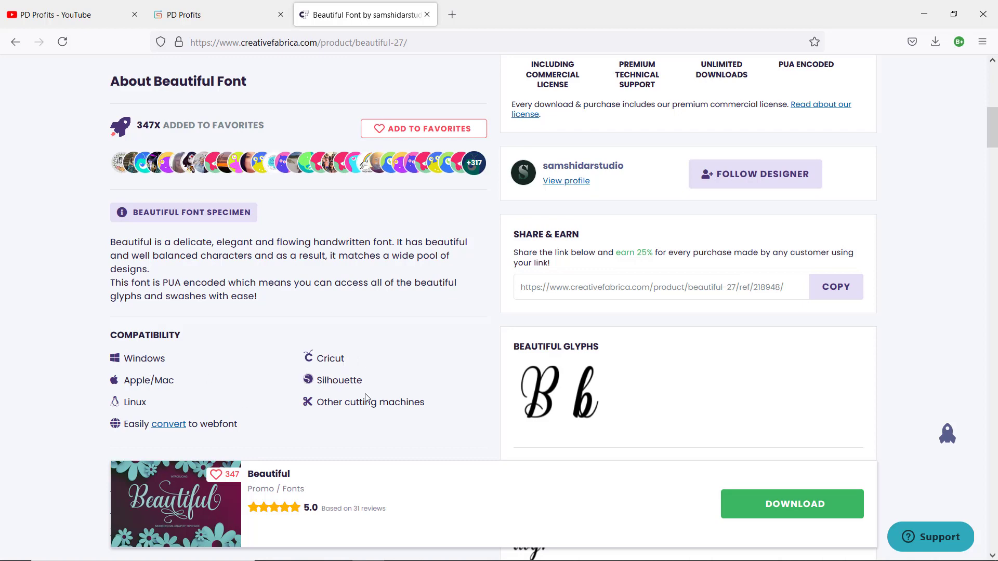
Step: Preview the text "my font" in the Beautiful font at 72pt
{"action": "scroll", "coordinate": [138, 236], "scroll_direction": "down", "scroll_amount": 6}
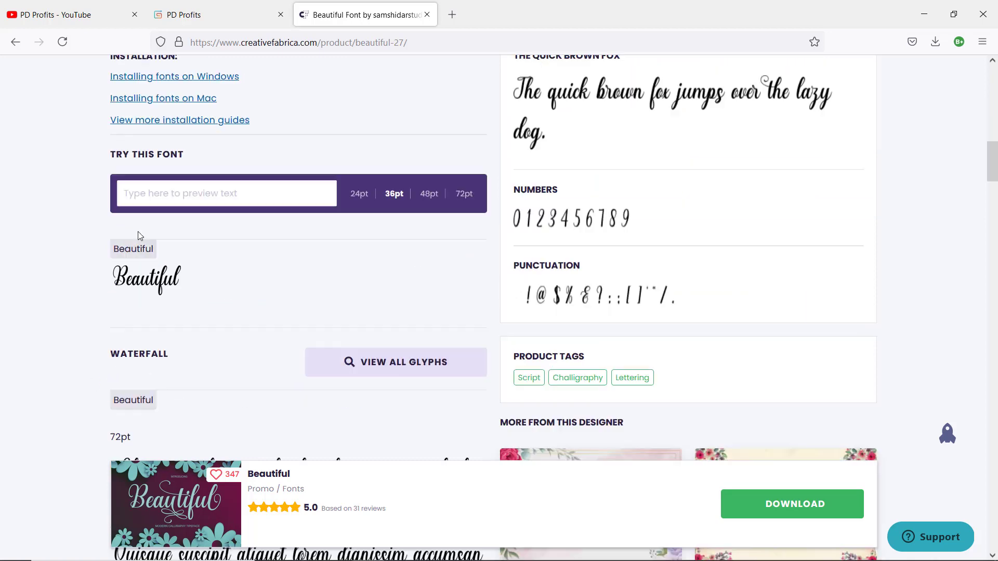
{"action": "left_click", "coordinate": [158, 196]}
{"action": "scroll", "coordinate": [158, 196], "scroll_direction": "down", "scroll_amount": 2}
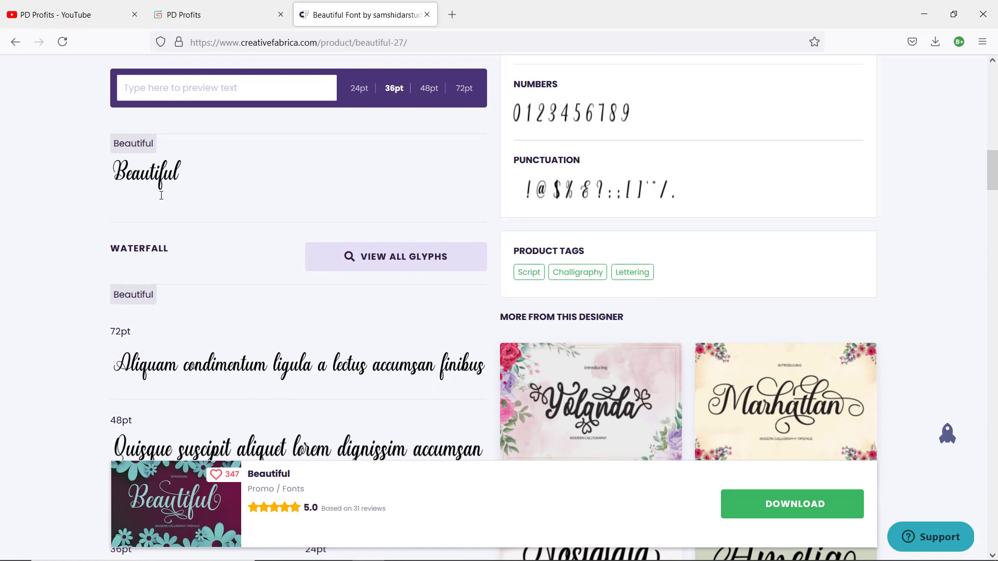
{"action": "type", "text": "my font"}
{"action": "scroll", "coordinate": [57, 204], "scroll_direction": "up", "scroll_amount": 1}
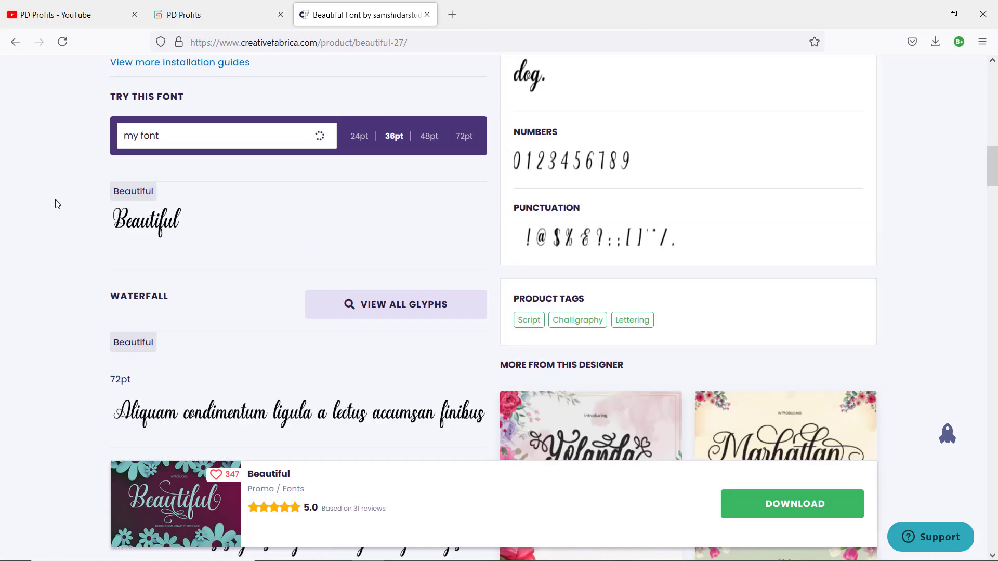
{"action": "scroll", "coordinate": [57, 204], "scroll_direction": "up", "scroll_amount": 2}
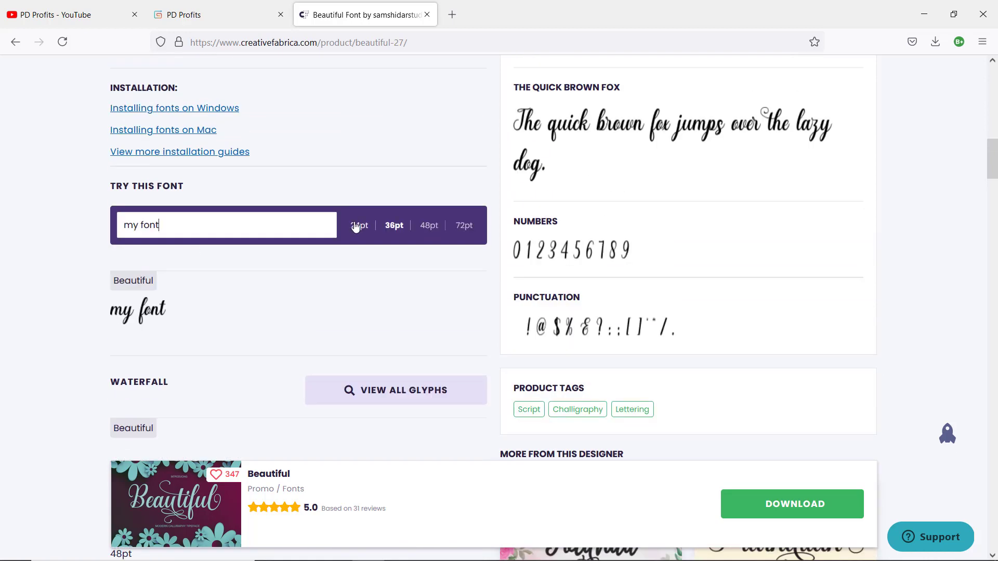
{"action": "left_click", "coordinate": [463, 226]}
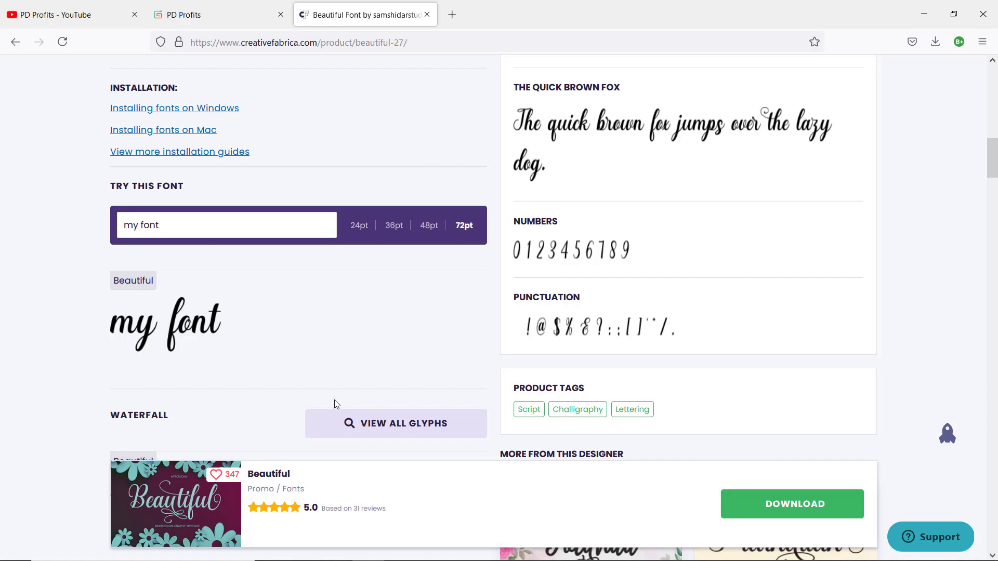
Step: Open the full glyph specimen of the Beautiful font and examine its characters, including the highlighted PUA encoded ones
{"action": "left_click", "coordinate": [368, 429]}
{"action": "scroll", "coordinate": [22, 341], "scroll_direction": "down", "scroll_amount": 8}
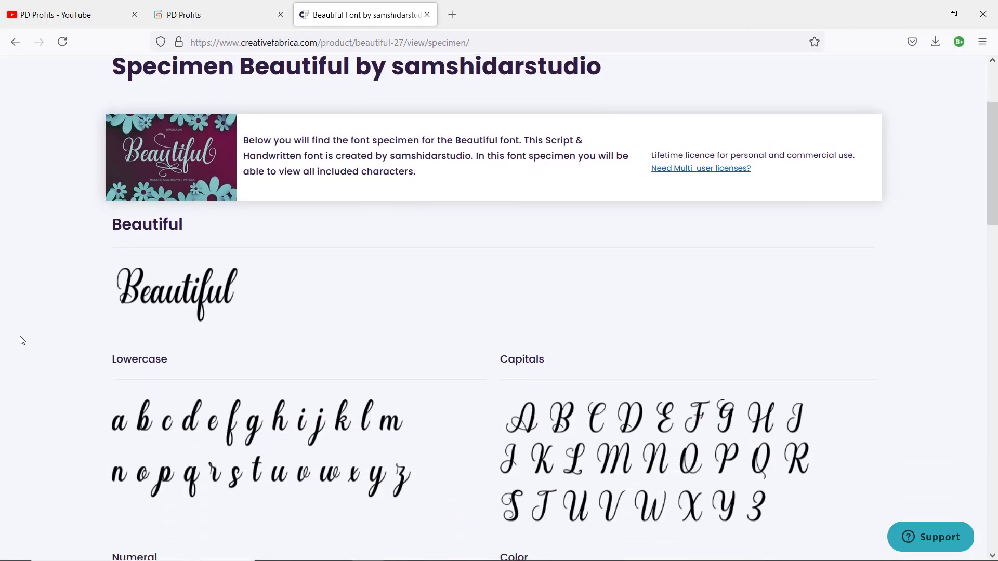
{"action": "scroll", "coordinate": [22, 340], "scroll_direction": "down", "scroll_amount": 10}
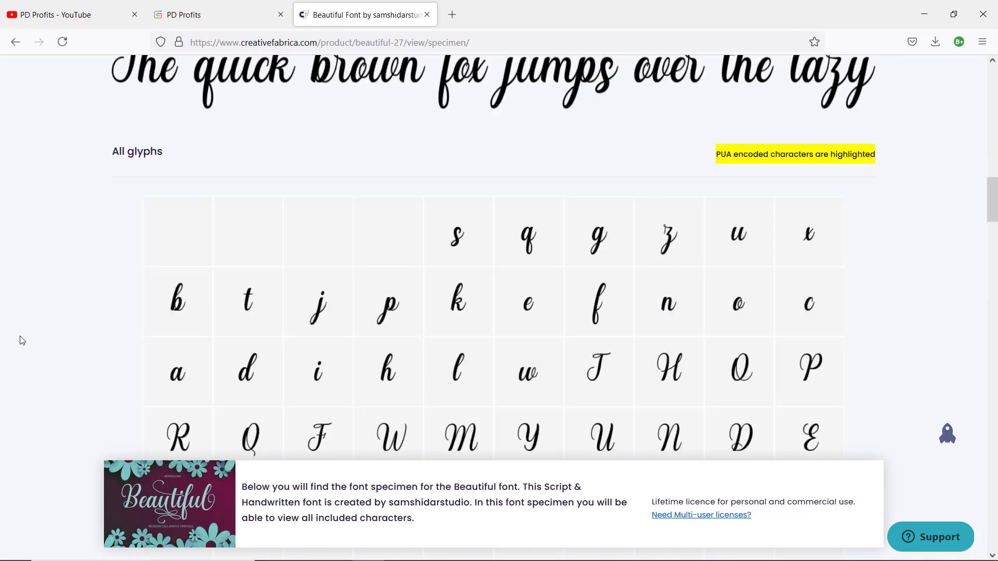
{"action": "scroll", "coordinate": [22, 340], "scroll_direction": "down", "scroll_amount": 20}
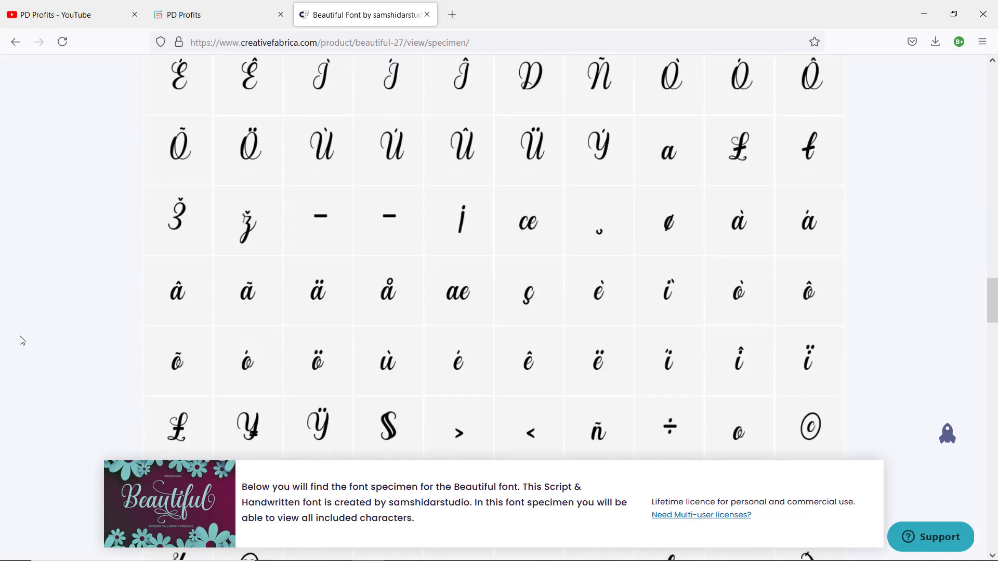
{"action": "scroll", "coordinate": [22, 340], "scroll_direction": "down", "scroll_amount": 8}
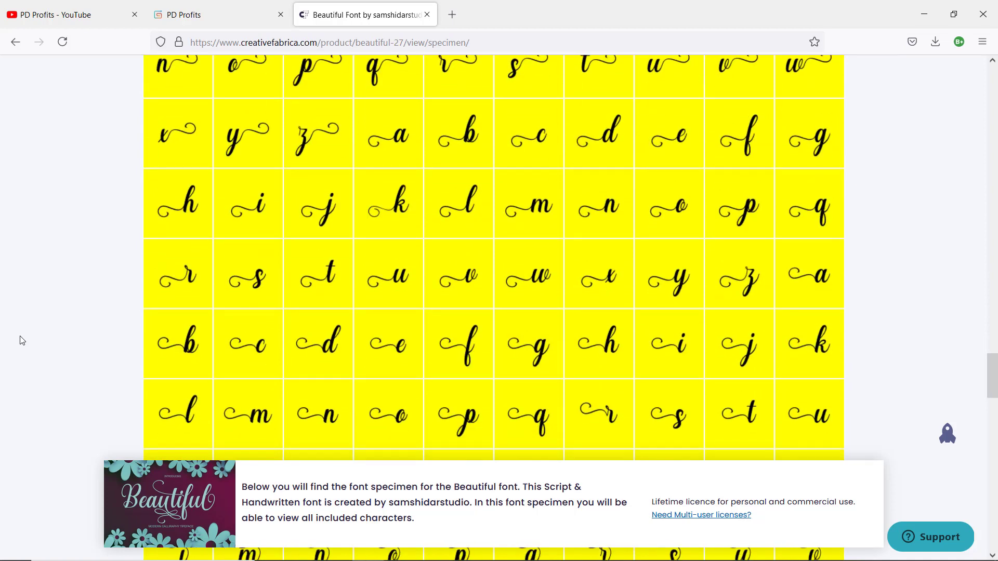
{"action": "scroll", "coordinate": [21, 340], "scroll_direction": "down", "scroll_amount": 1}
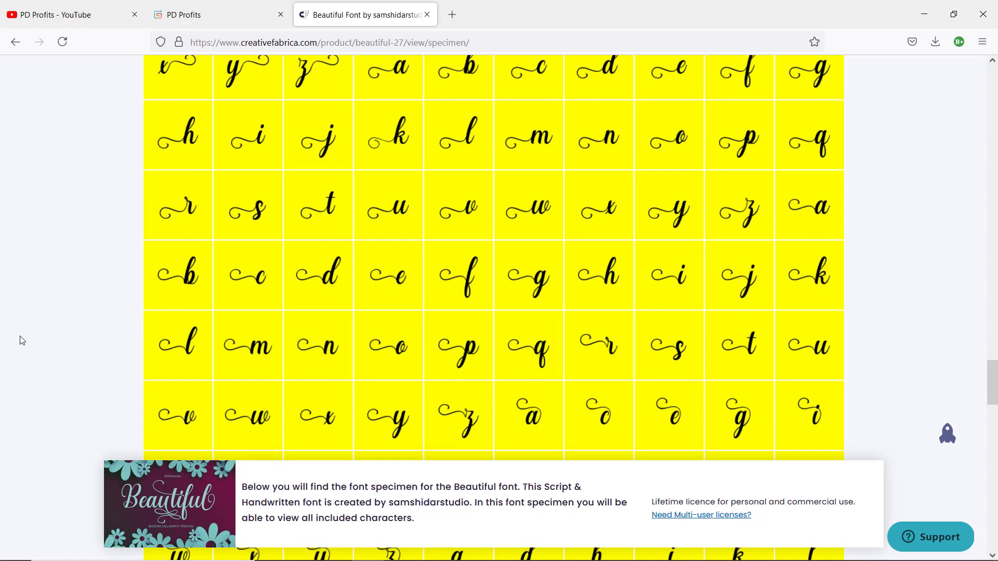
{"action": "scroll", "coordinate": [22, 341], "scroll_direction": "down", "scroll_amount": 2}
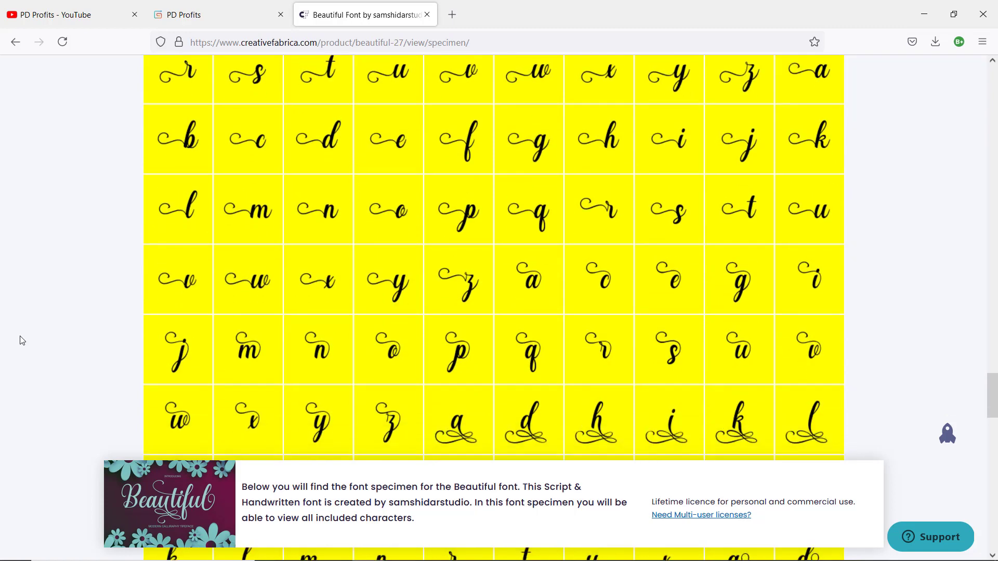
Step: Examine the swash variants of the lowercase letters in the Beautiful font's glyph specimen
{"action": "scroll", "coordinate": [22, 340], "scroll_direction": "up", "scroll_amount": 1}
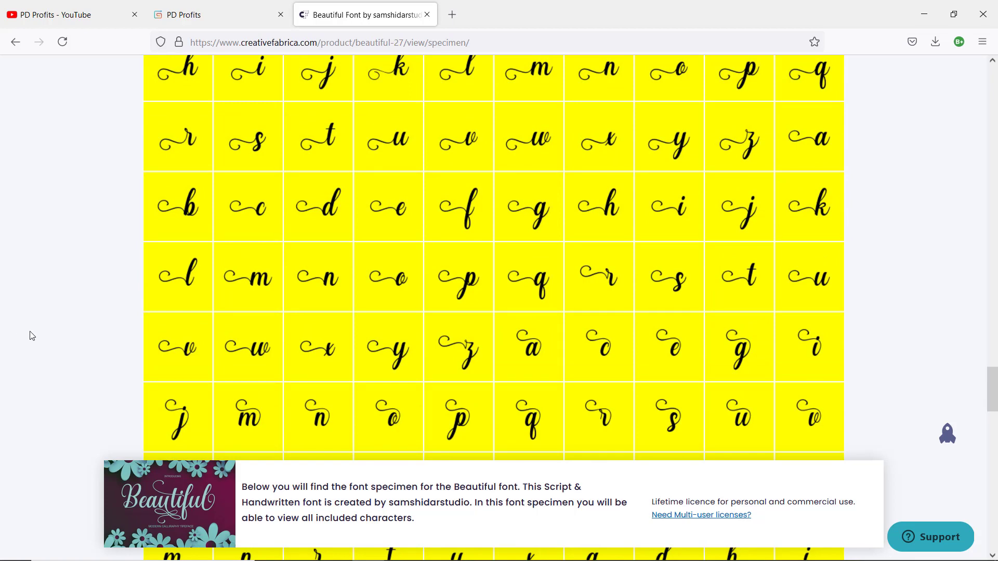
{"action": "scroll", "coordinate": [32, 327], "scroll_direction": "down", "scroll_amount": 3}
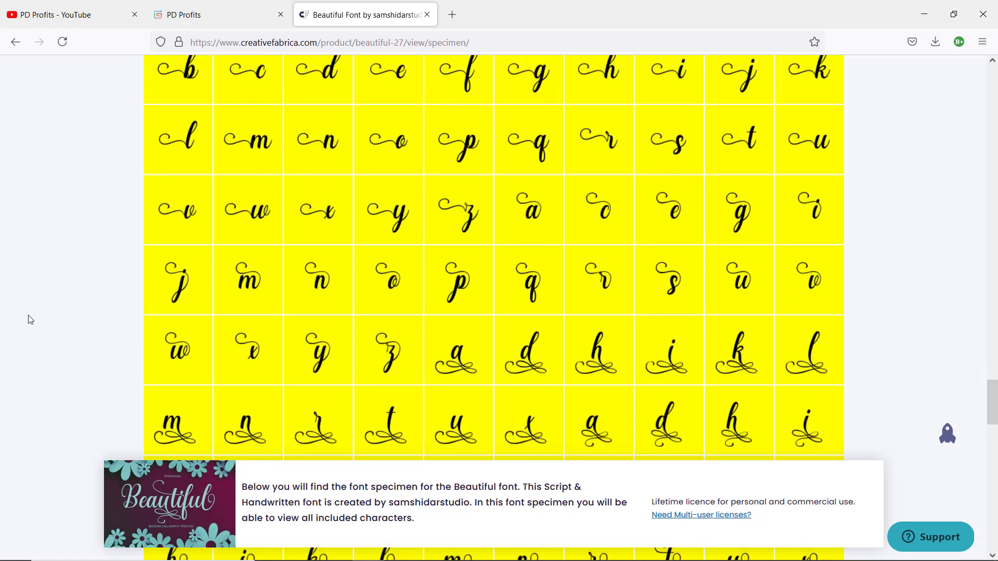
{"action": "scroll", "coordinate": [31, 320], "scroll_direction": "up", "scroll_amount": 3}
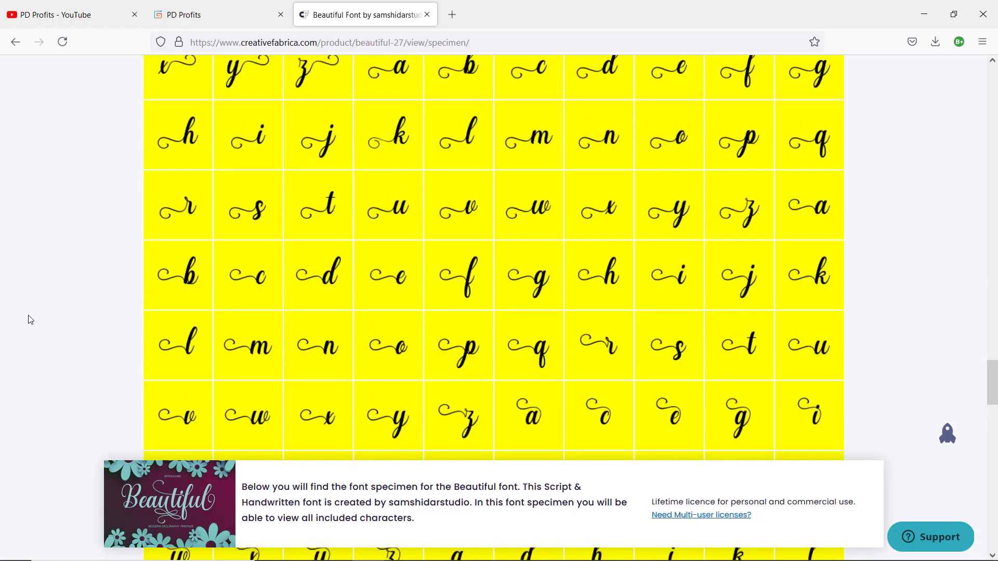
Step: Return to the Beautiful font's product page and download the font, saving the file Beautiful-9598979.zip
{"action": "key", "text": "alt+Left"}
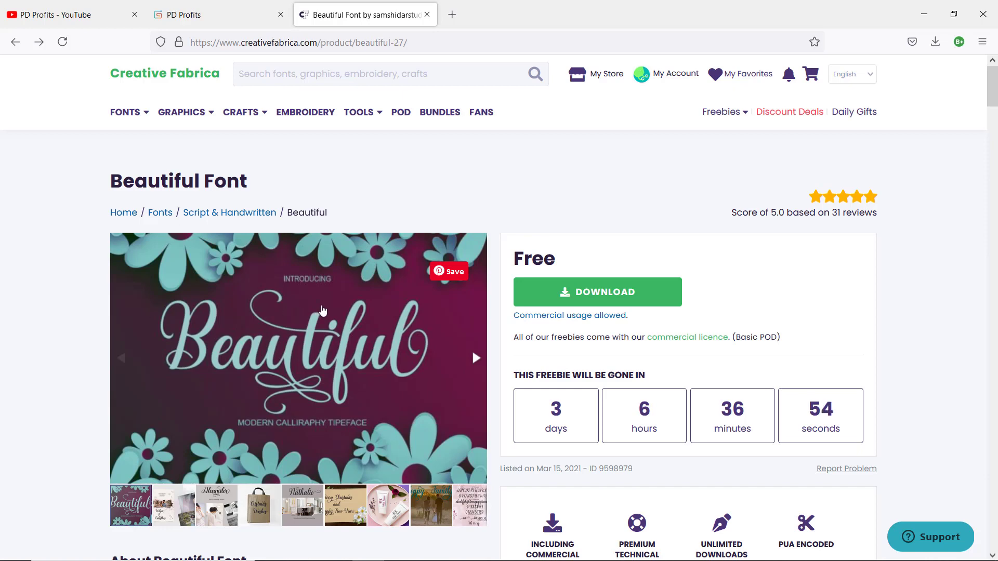
{"action": "left_click", "coordinate": [574, 303]}
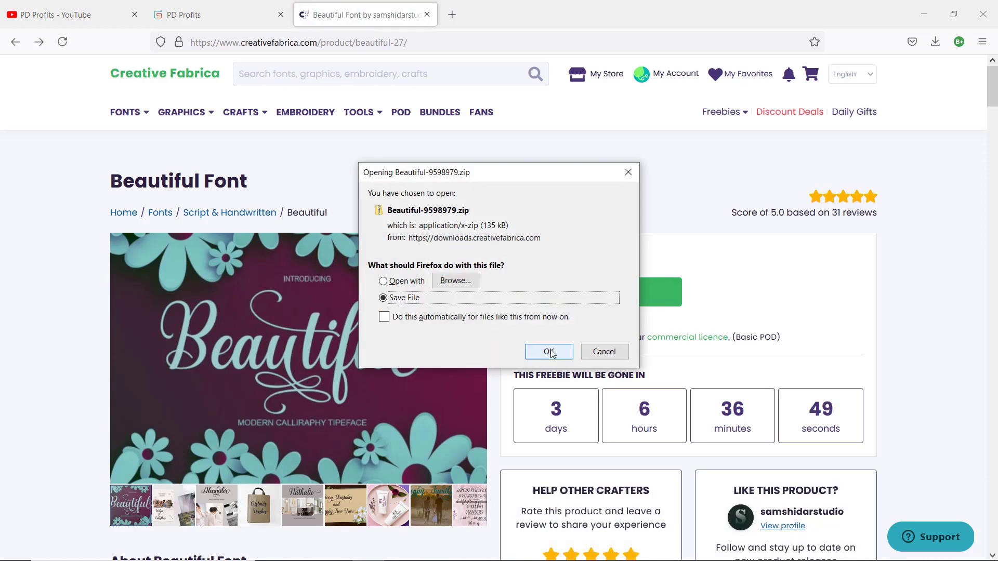
{"action": "left_click", "coordinate": [550, 352]}
Step: Open the downloaded Beautiful-9598979 archive in File Explorer, check its location in the Firefox Downloads folder and reopen the archive
{"action": "left_click", "coordinate": [786, 82]}
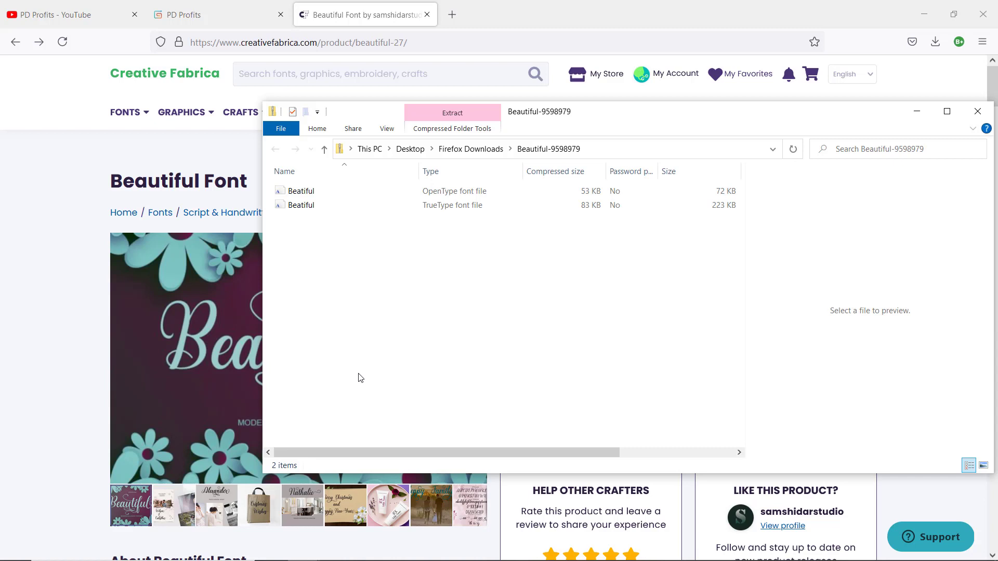
{"action": "key", "text": "alt+Up"}
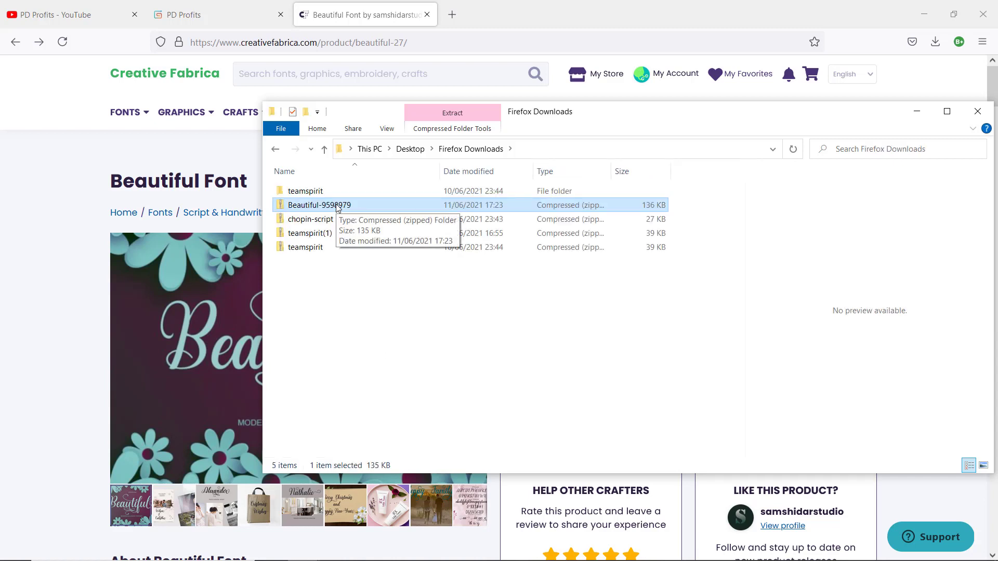
{"action": "double_click", "coordinate": [337, 206]}
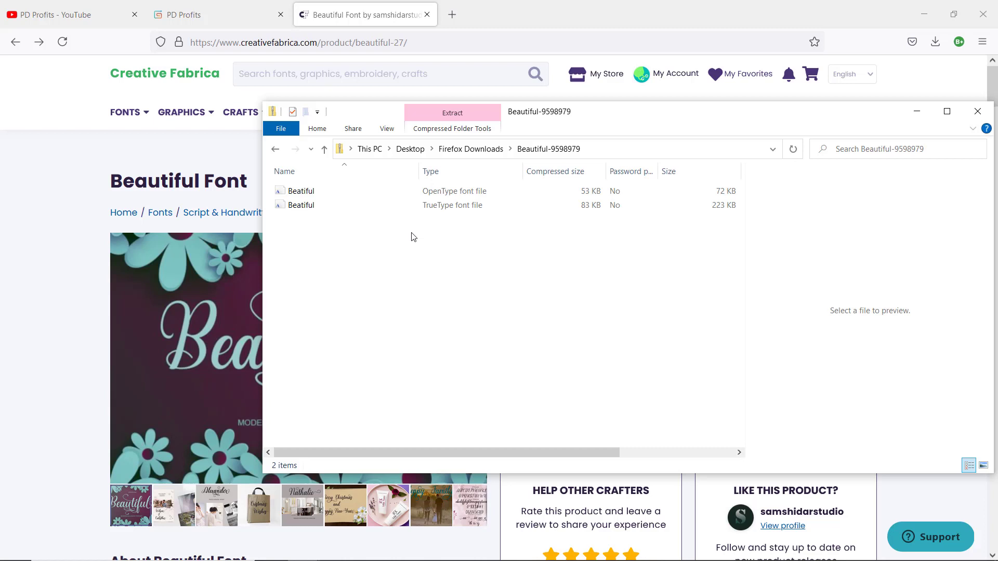
Step: Open the OpenType version of the Beatiful font file from the archive and install it
{"action": "left_click", "coordinate": [347, 194]}
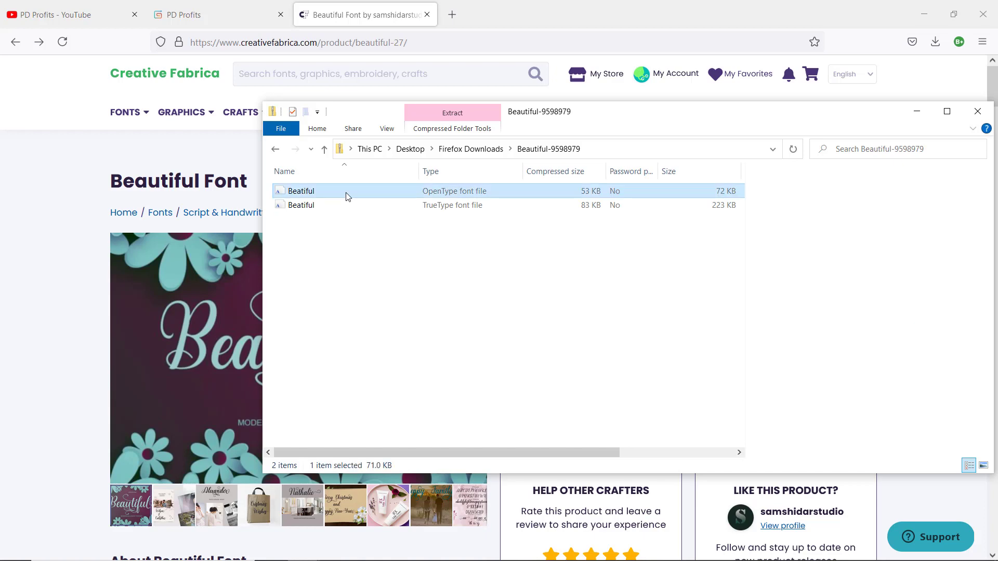
{"action": "double_click", "coordinate": [347, 192]}
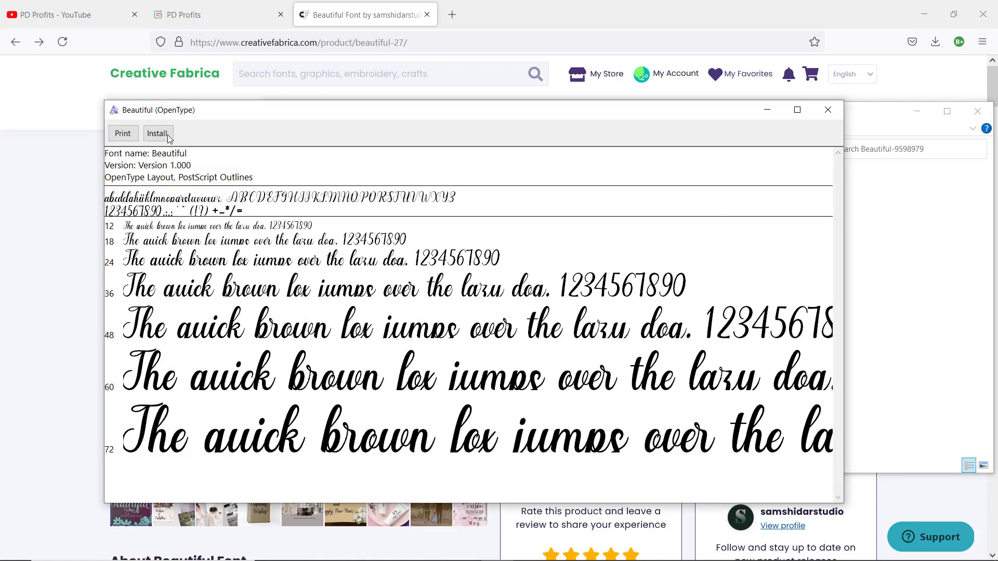
{"action": "left_click", "coordinate": [157, 133]}
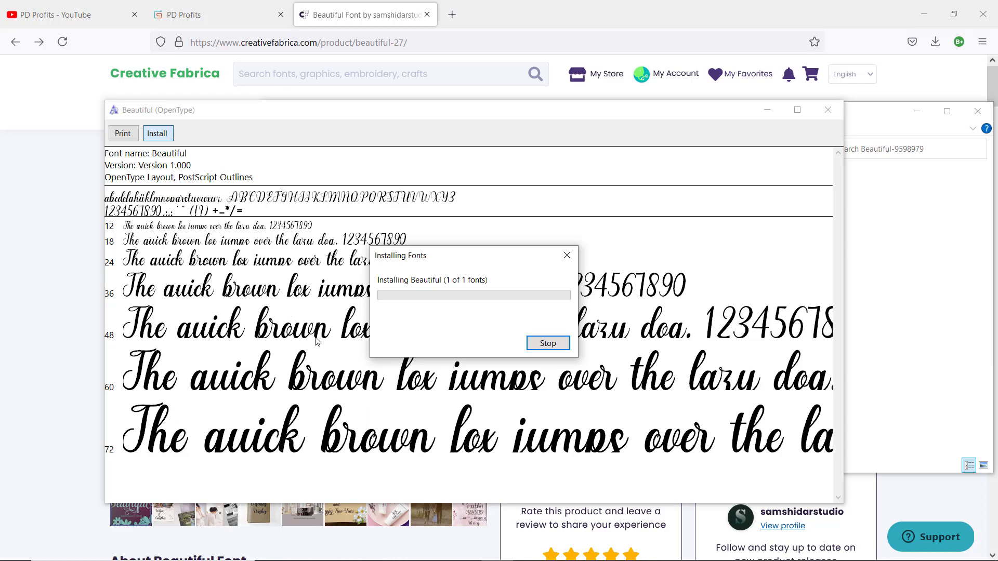